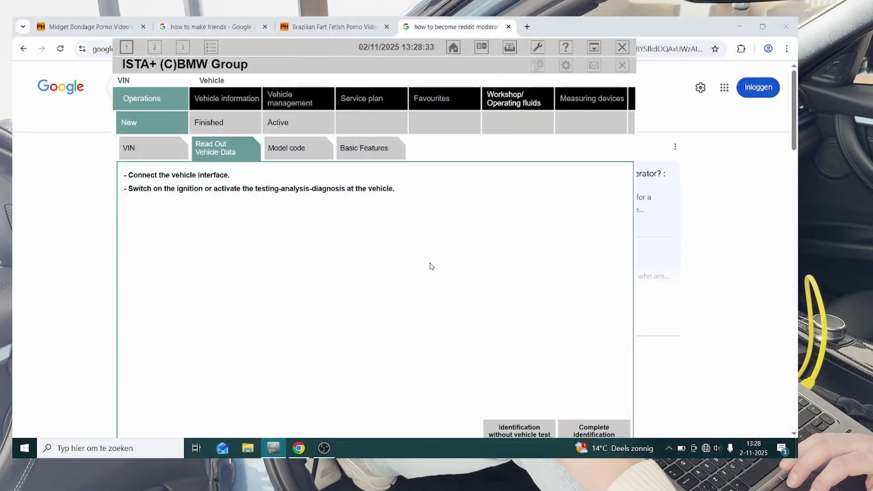
- Complete the F80 vehicle identification and bring up the service functions list
left_click(599, 432)
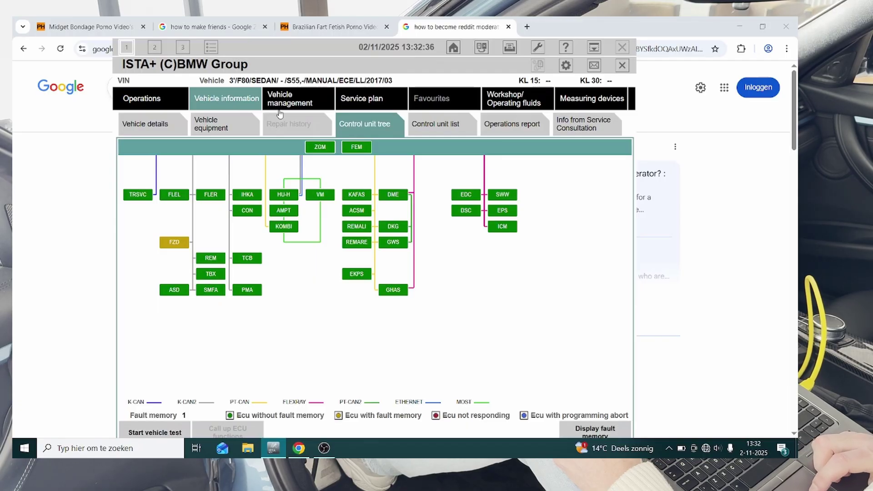
left_click(280, 107)
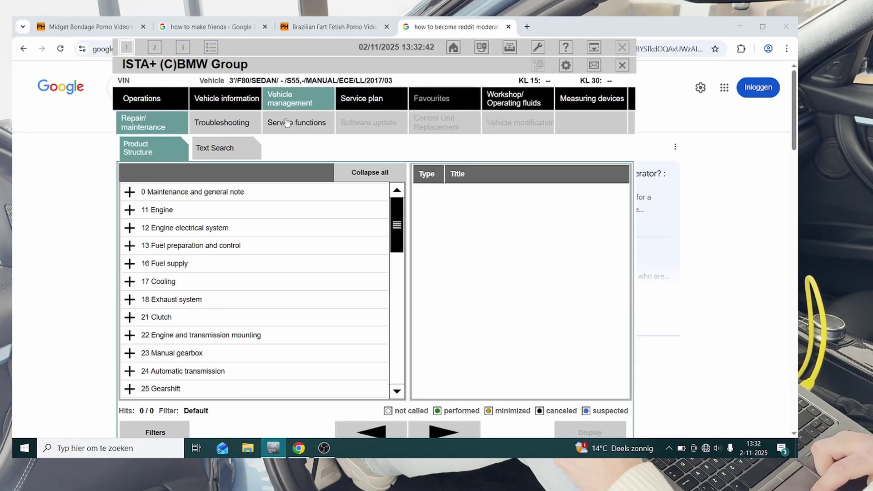
left_click(287, 123)
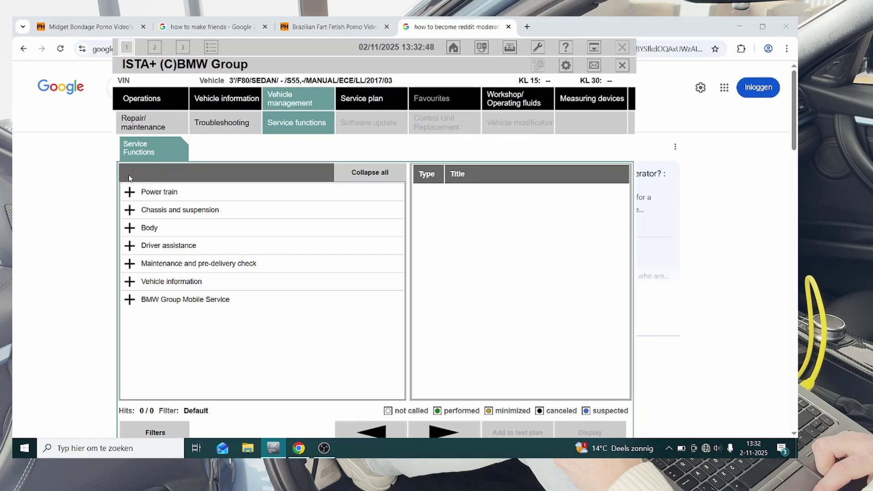
- Select Reset torque characteristic curve under Power train > DKG transmission control > teach-in functions
left_click(130, 191)
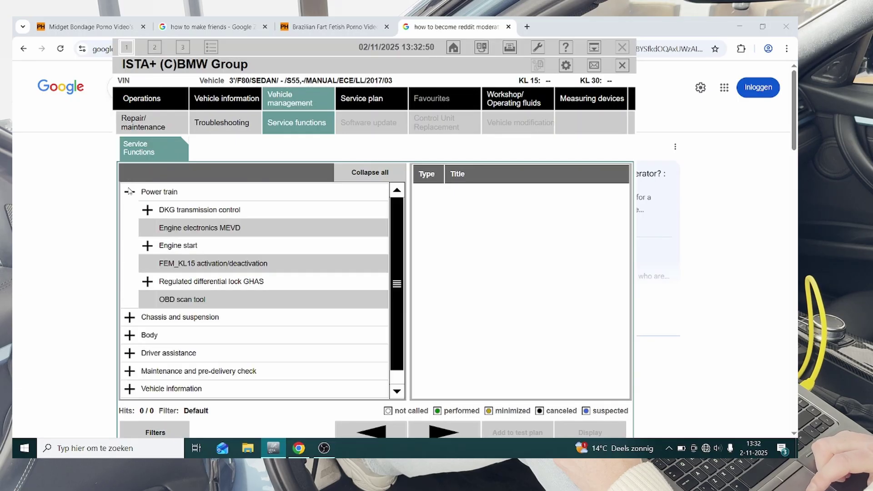
left_click(147, 209)
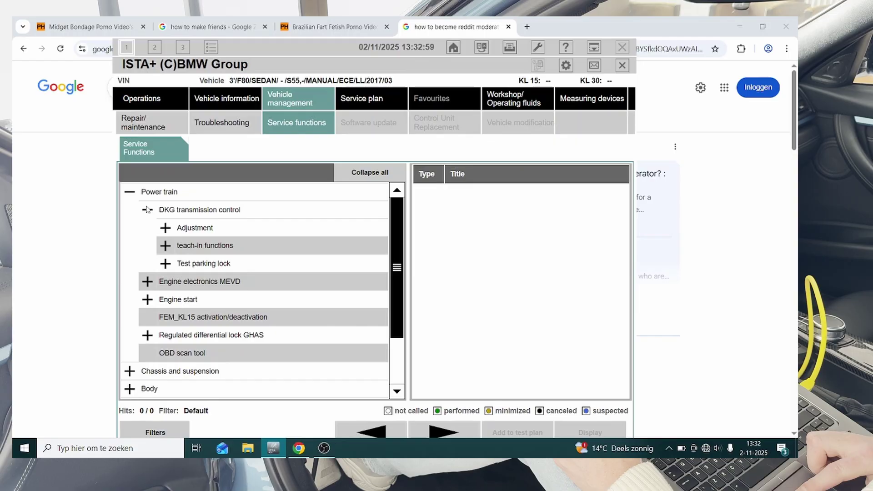
left_click(166, 246)
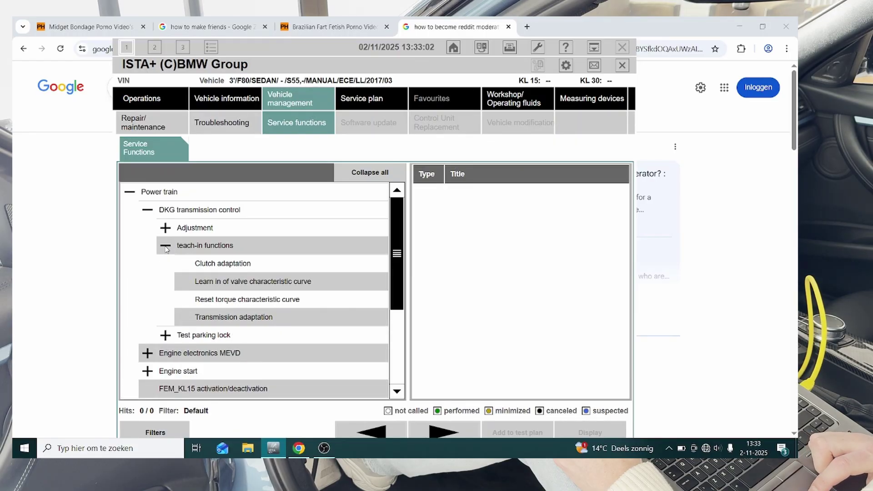
left_click(217, 300)
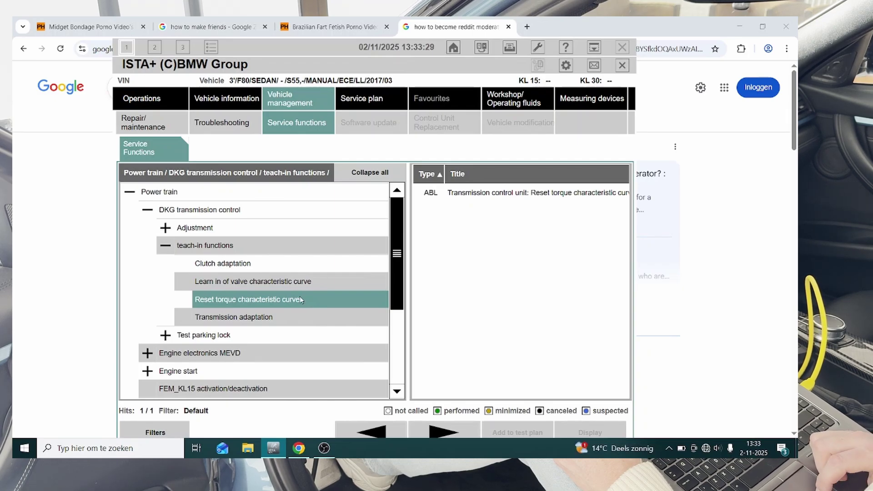
- Add the torque curve reset, valve curve teach-in, clutch slipping point and gearbox adaptation entries to the test plan
left_click(524, 193)
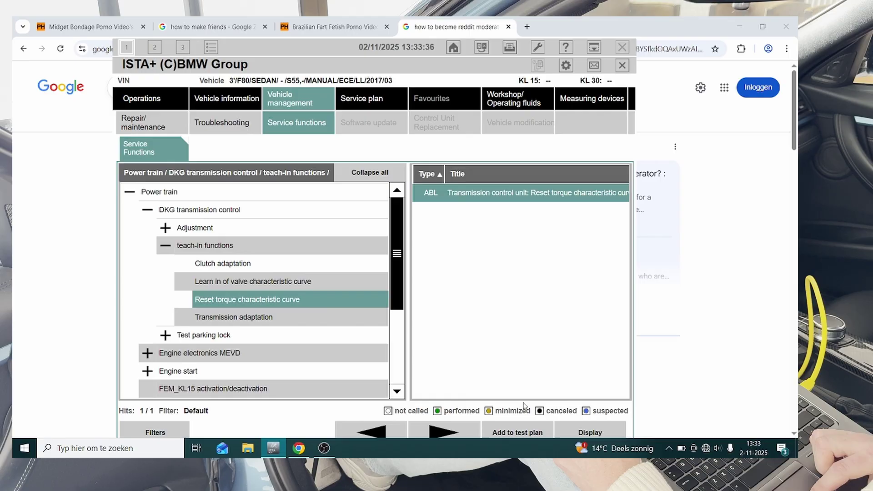
left_click(274, 281)
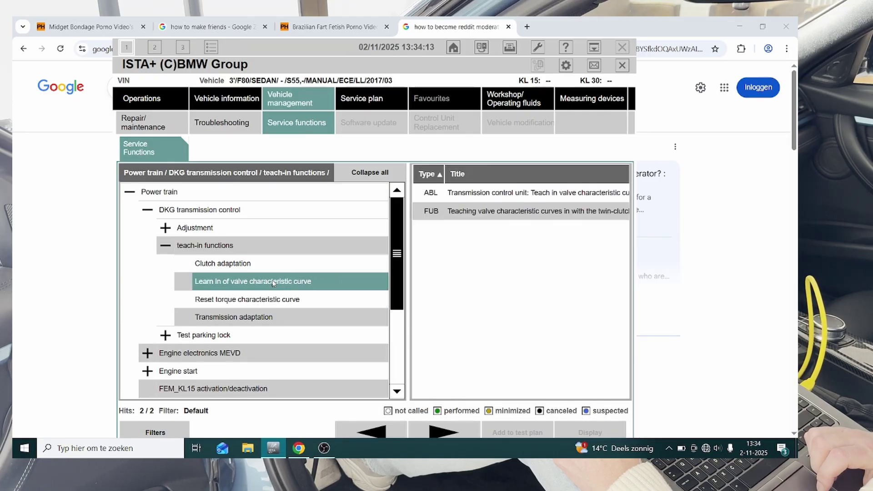
left_click(523, 193)
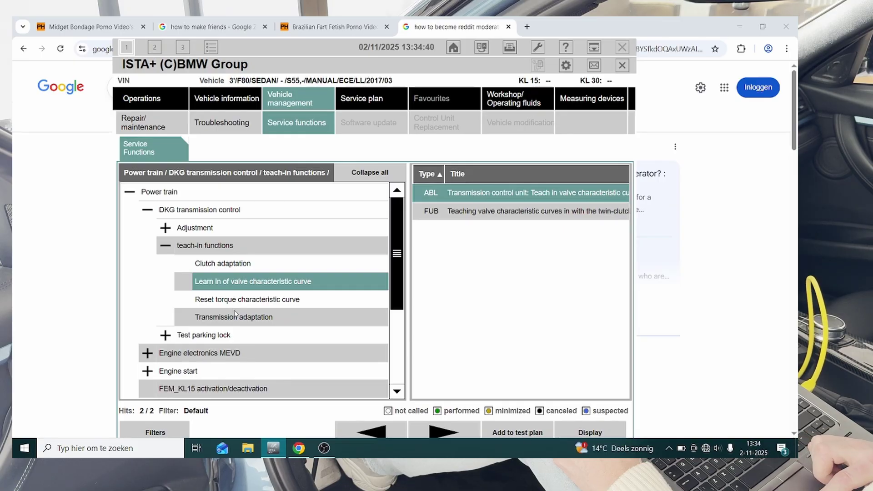
left_click(229, 266)
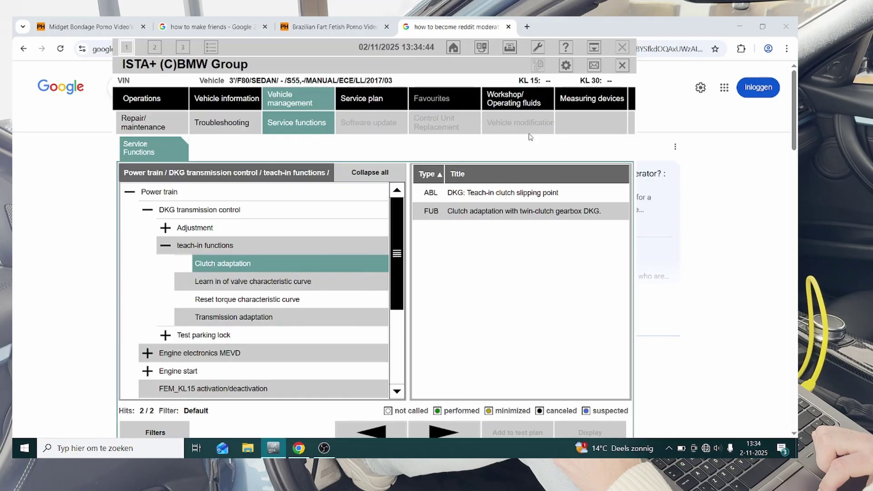
left_click(506, 192)
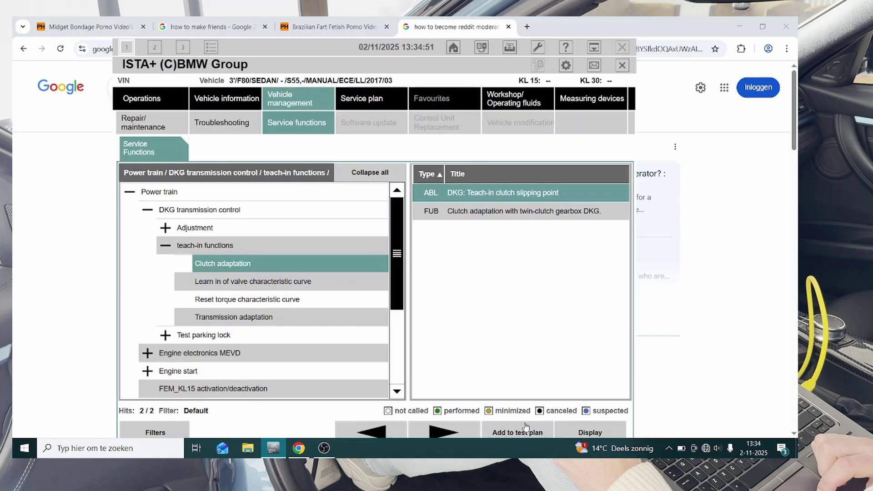
left_click(264, 319)
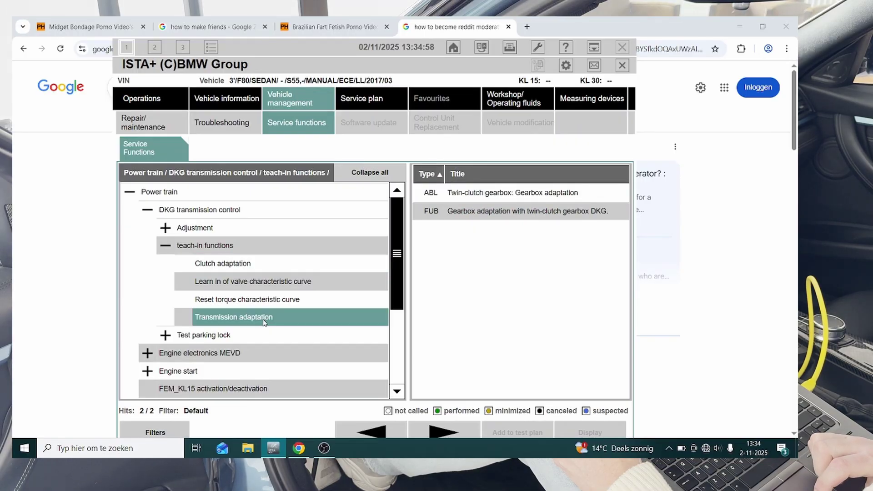
left_click(565, 193)
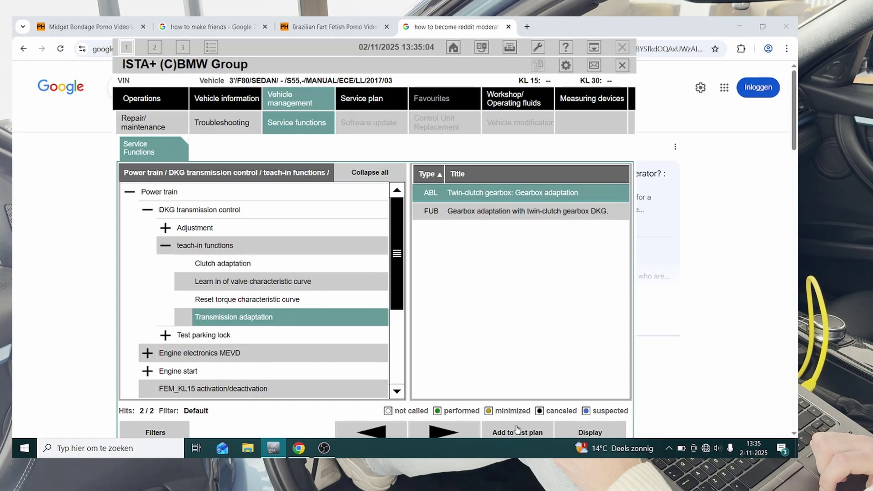
- Launch Reset torque characteristic curve from the test plan and pass the transmission communication test
left_click(356, 100)
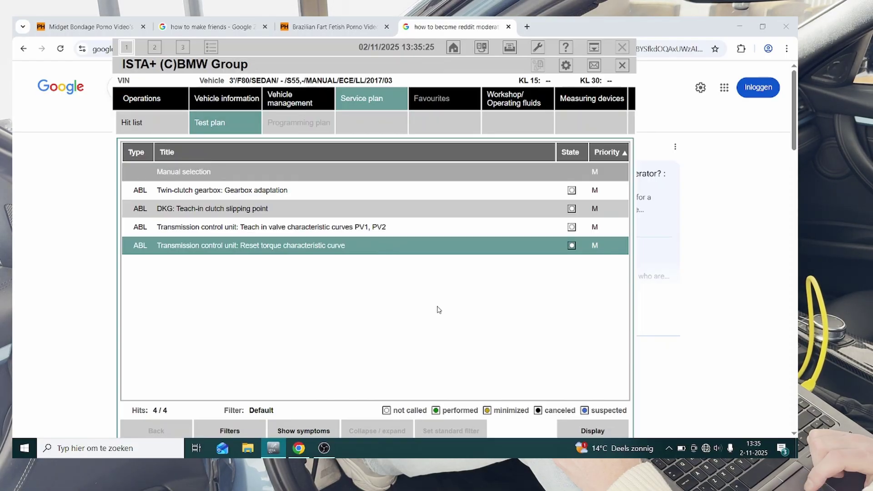
double_click(280, 247)
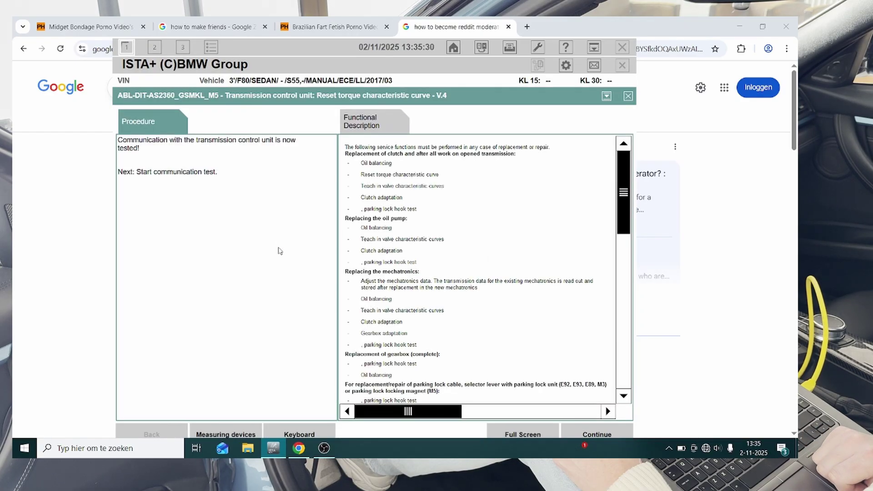
left_click(589, 435)
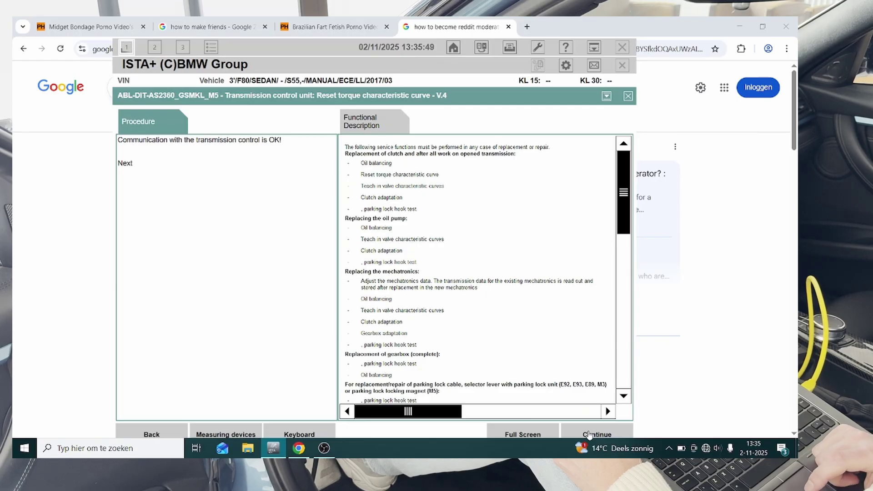
left_click(589, 434)
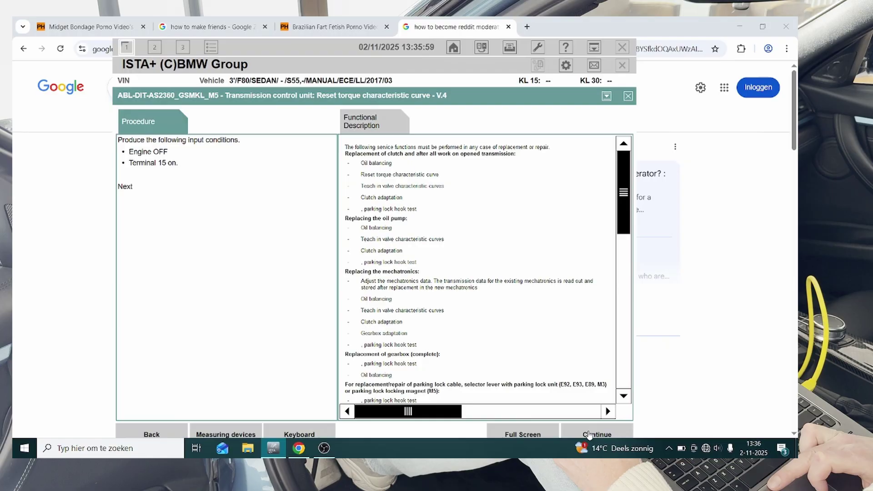
- Run the torque characteristic reset through engine, neutral and terminal 15 conditions, save values, and end it
left_click(589, 434)
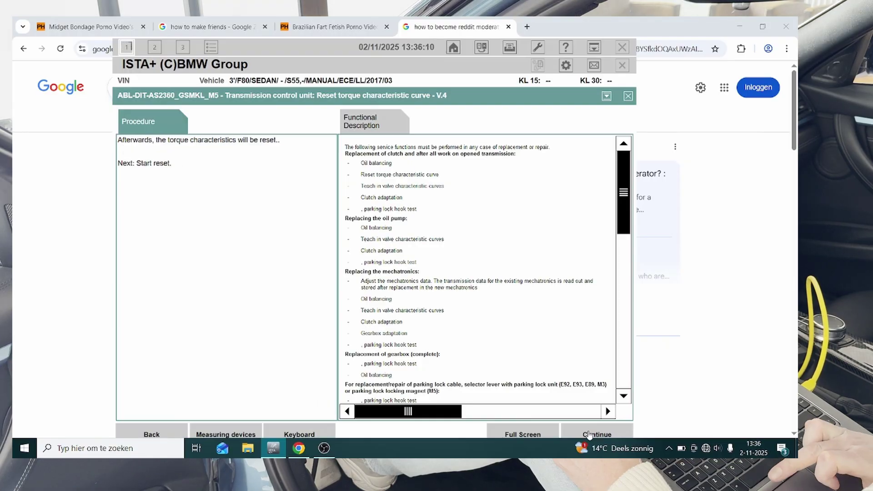
left_click(589, 435)
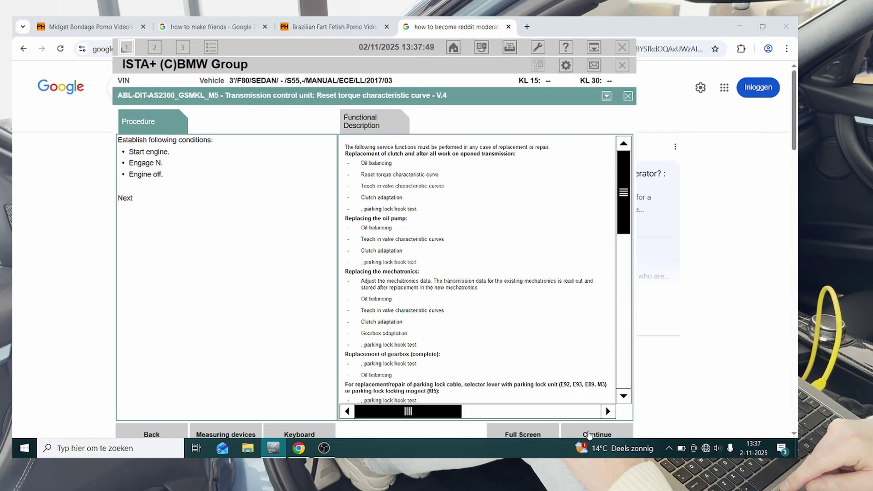
left_click(589, 434)
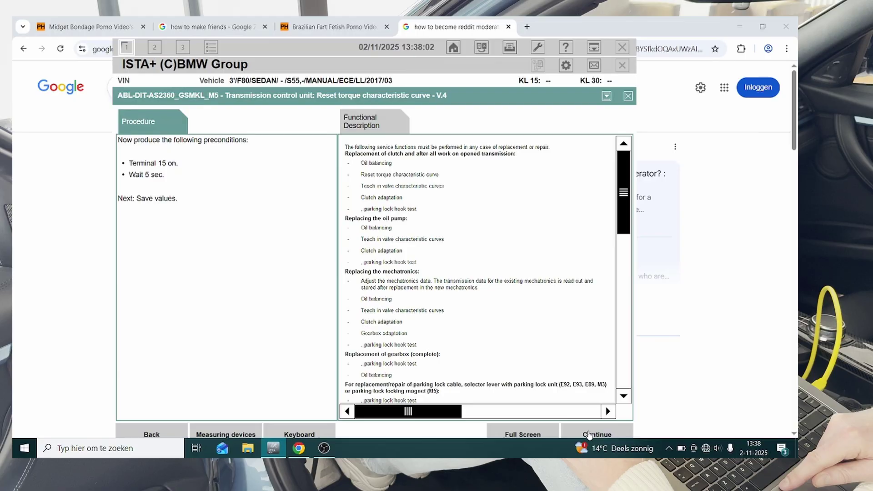
left_click(589, 434)
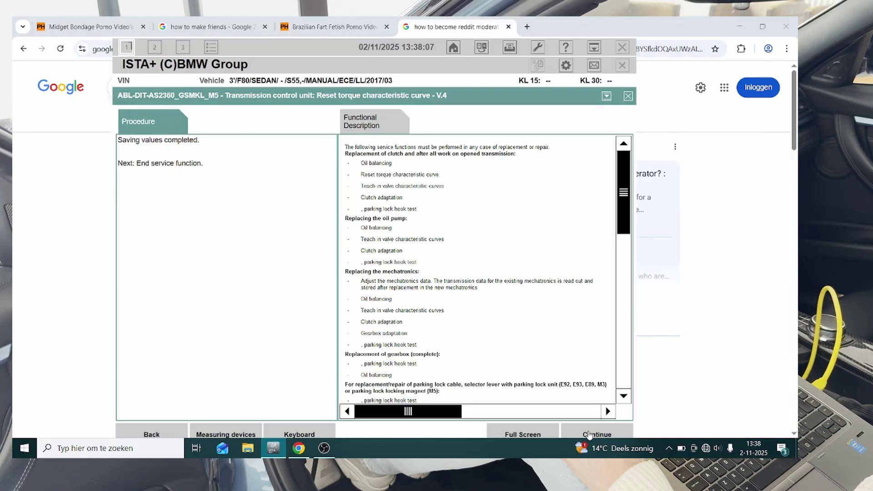
left_click(589, 434)
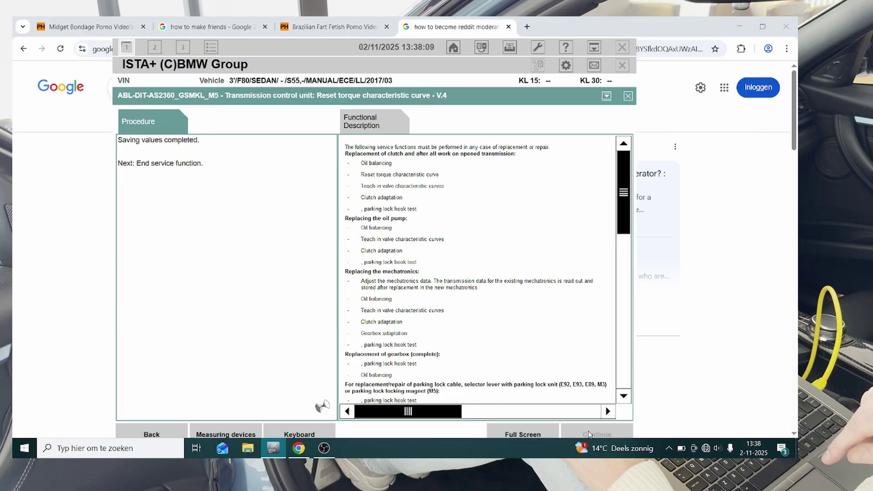
- Start the valve characteristic curves teach-in from the test plan and pass the communication test
left_click(589, 434)
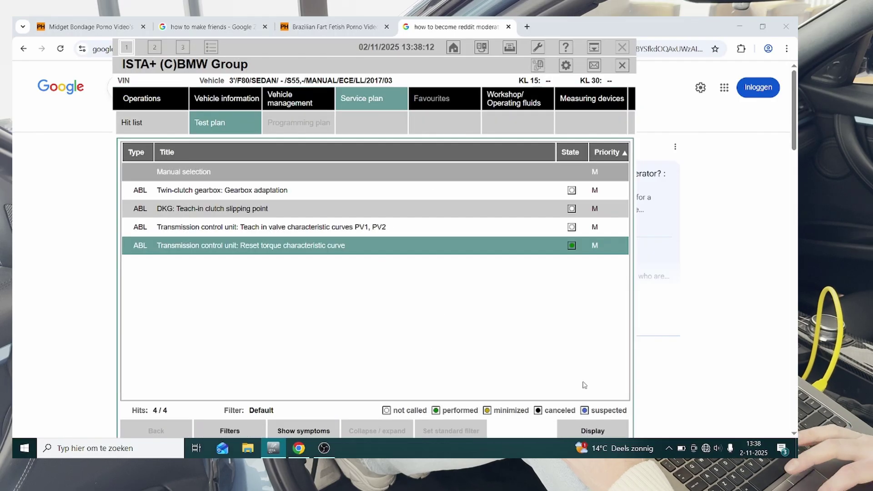
double_click(265, 227)
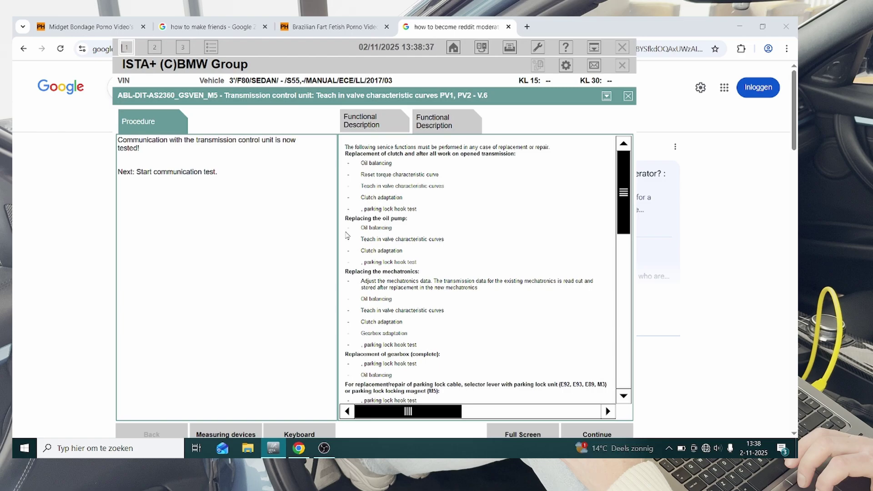
left_click(593, 429)
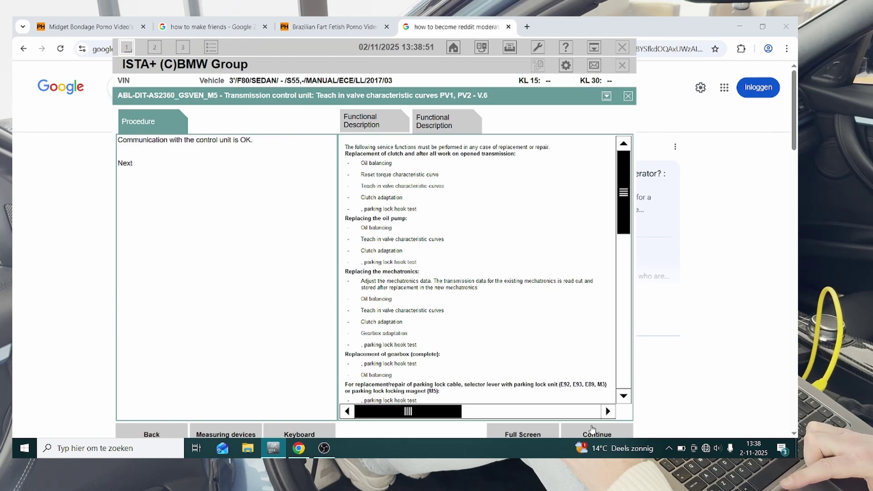
left_click(592, 429)
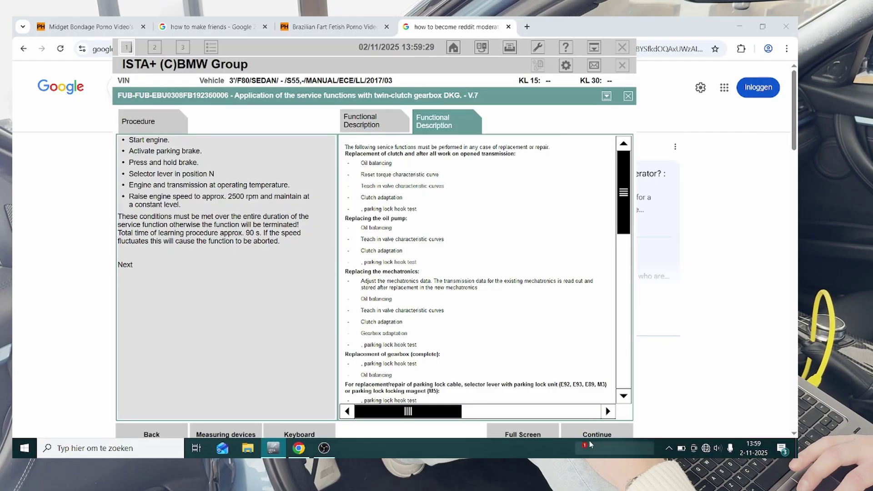
- Teach in valve curves PV1 and PV2, confirm Engage N and engine off, and save the values
left_click(592, 435)
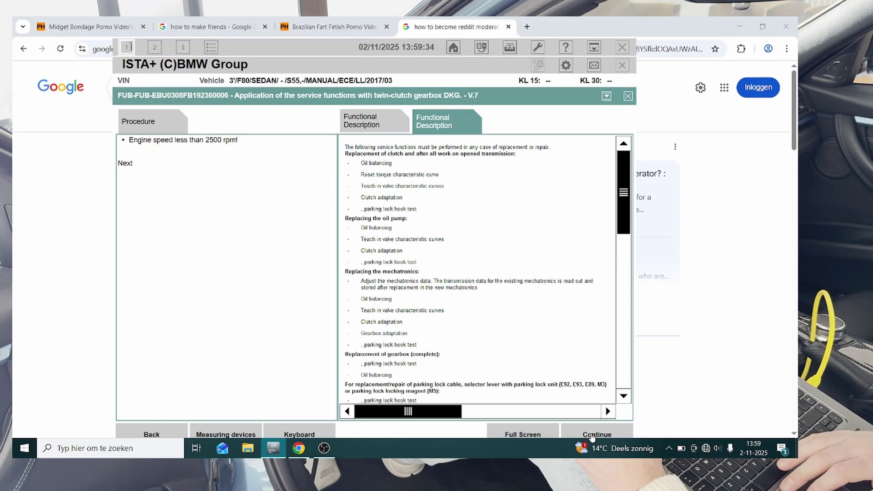
left_click(592, 435)
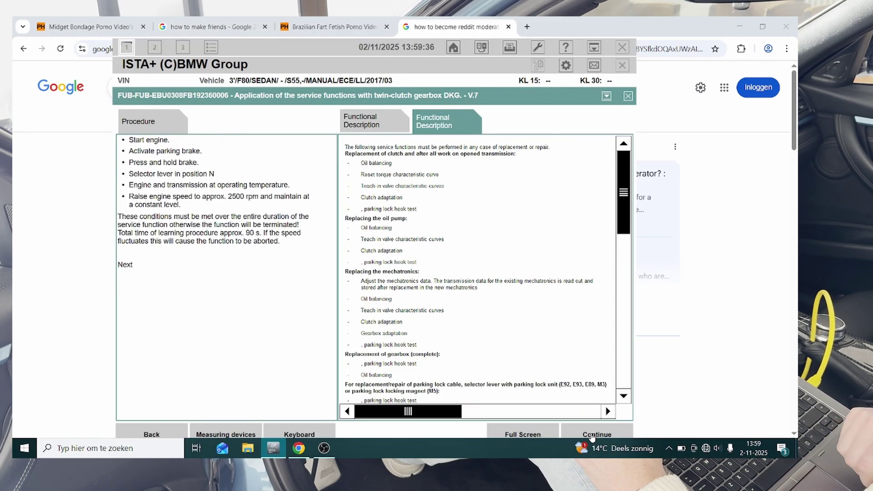
left_click(592, 435)
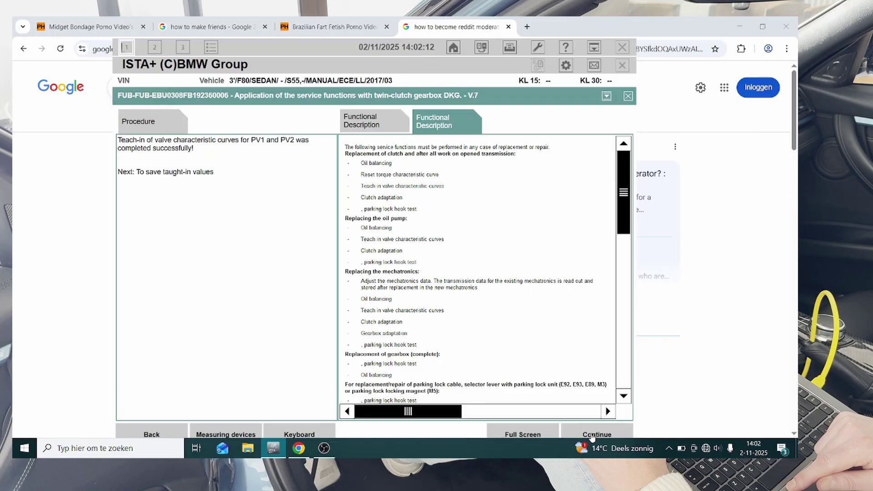
left_click(592, 435)
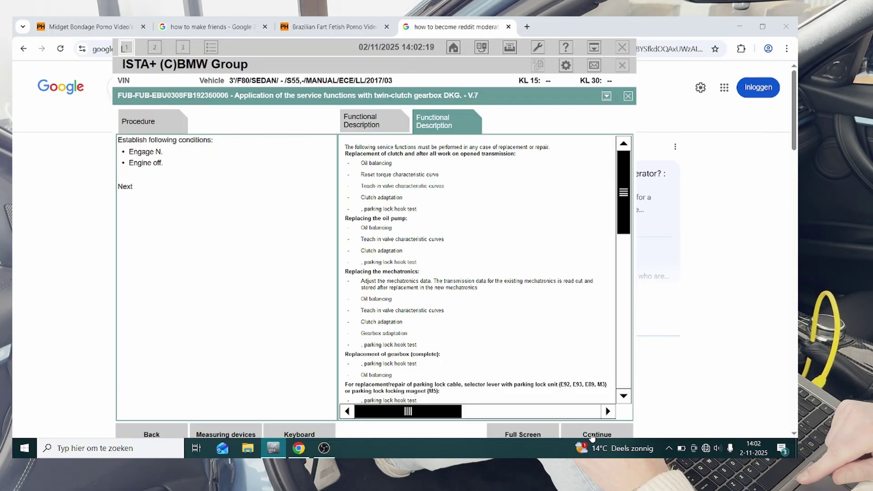
left_click(592, 436)
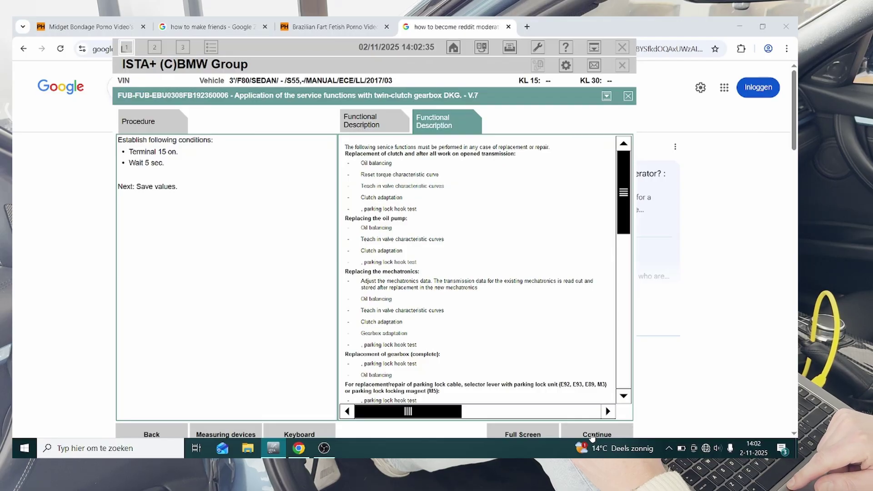
left_click(592, 436)
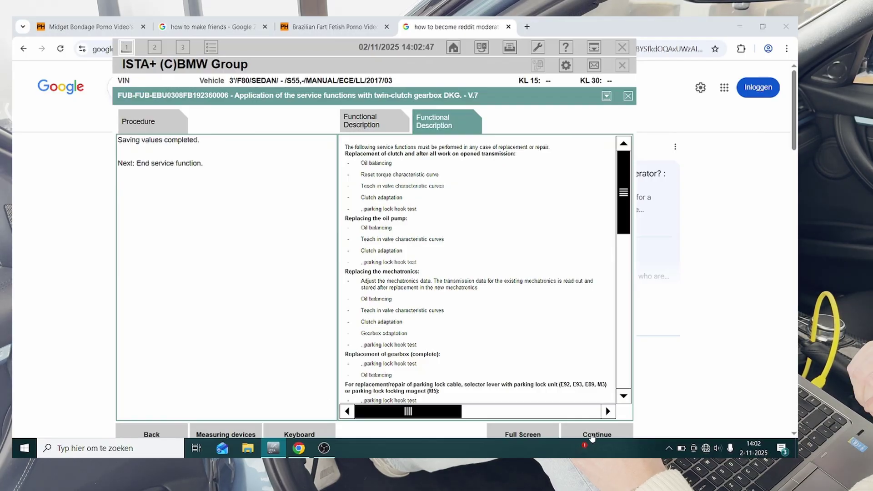
- End the valve curve function and open DKG clutch slipping point teach-in, passing communication and fault-data checks
left_click(592, 435)
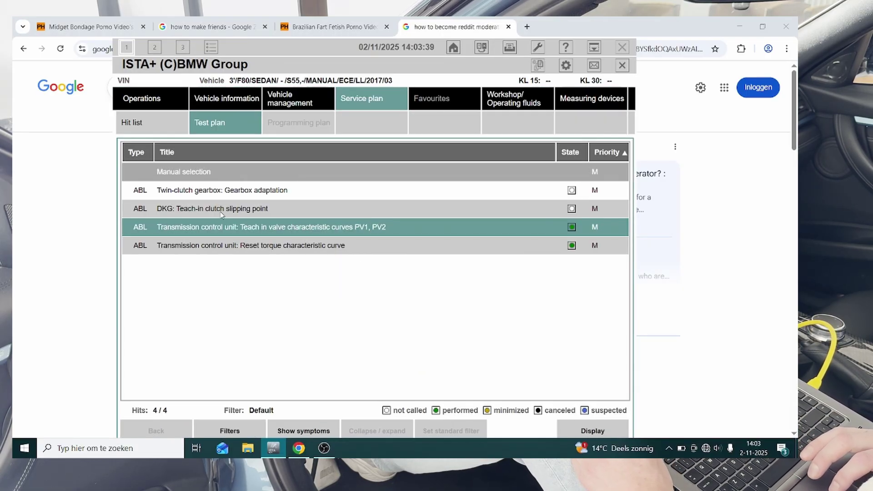
left_click(222, 211)
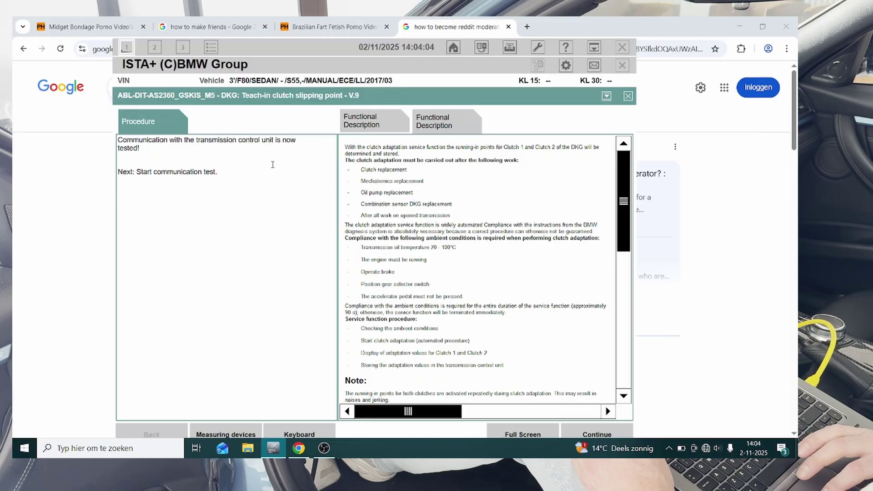
left_click(589, 435)
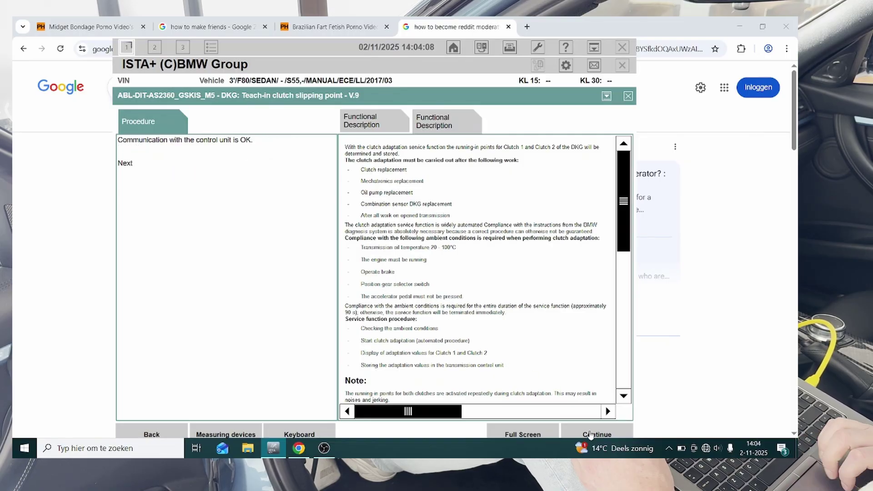
left_click(589, 434)
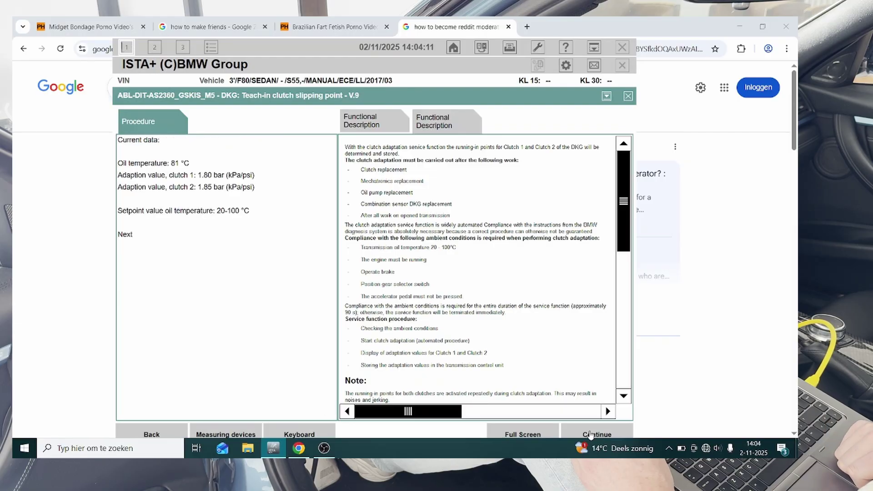
left_click(590, 435)
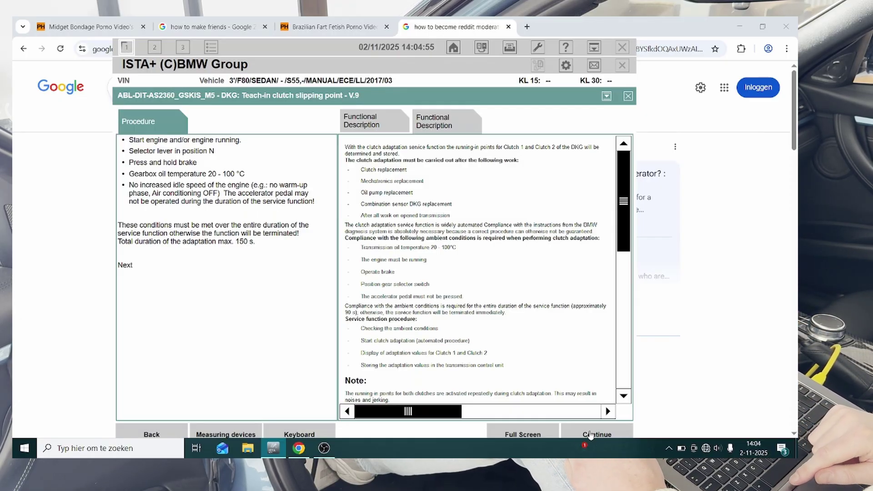
- Run the clutch adaptation and store slipping points of 1.88 bar (clutch 1) and 1.72 bar (clutch 2)
left_click(590, 435)
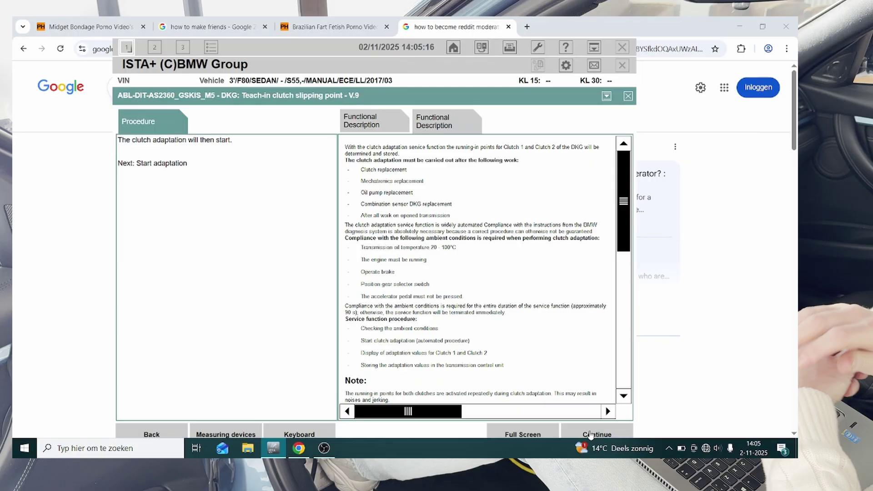
left_click(590, 434)
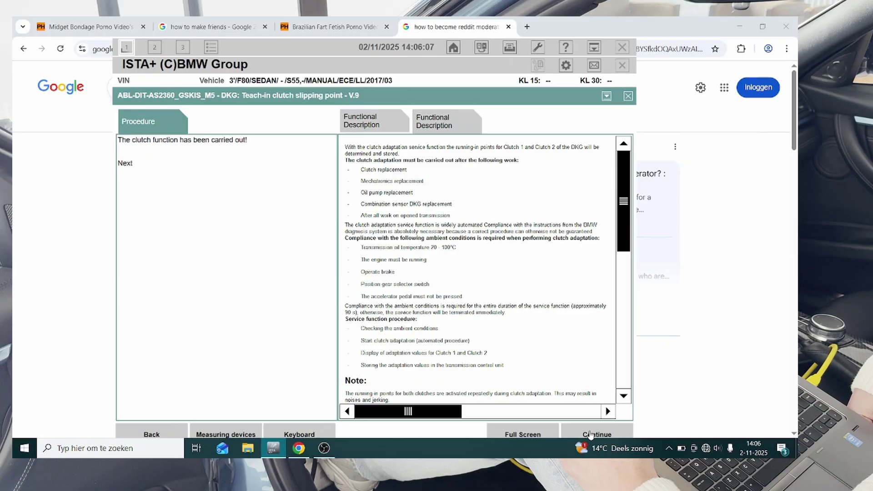
left_click(590, 434)
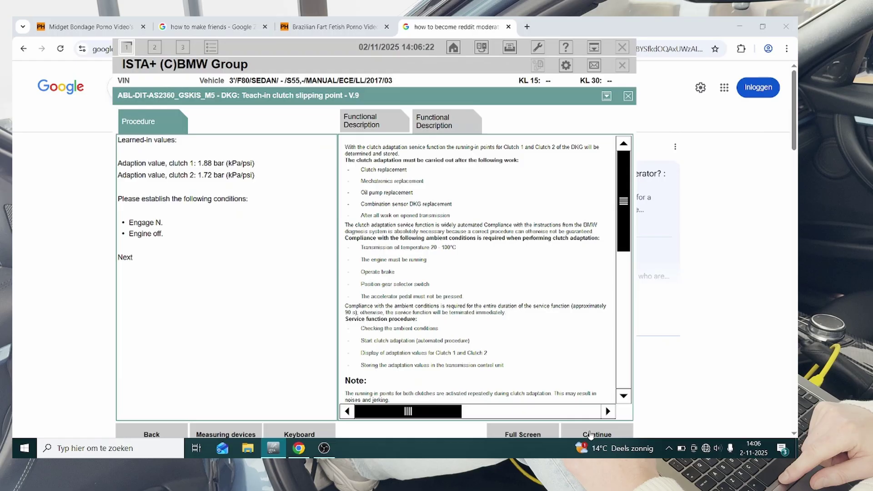
left_click(590, 434)
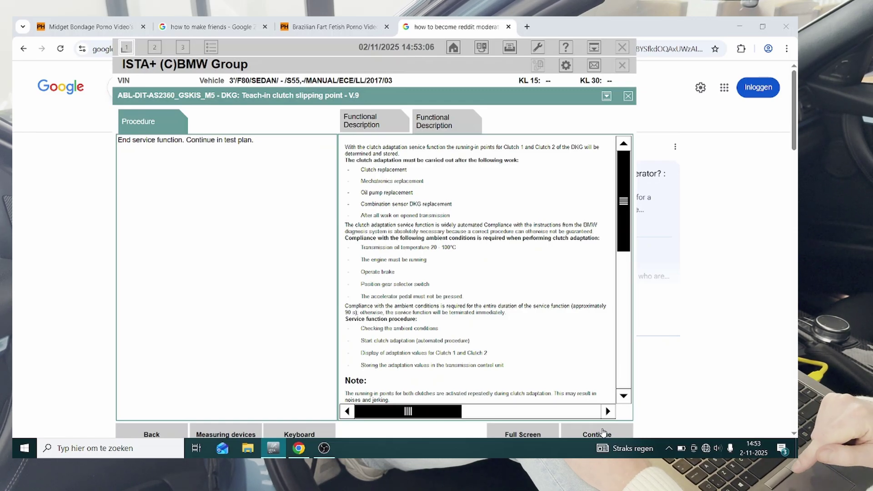
- End the clutch function, open Twin-clutch gearbox adaptation, and pass communication, oil temperature and current-value checks
left_click(602, 432)
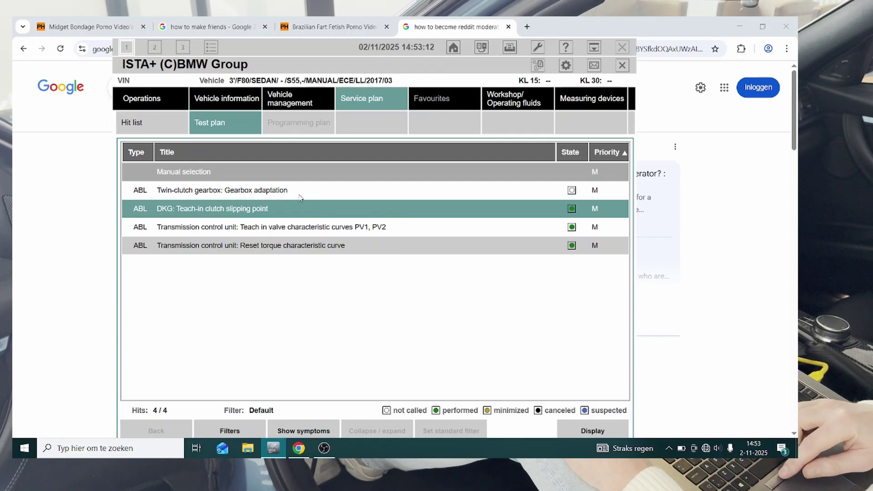
left_click(301, 191)
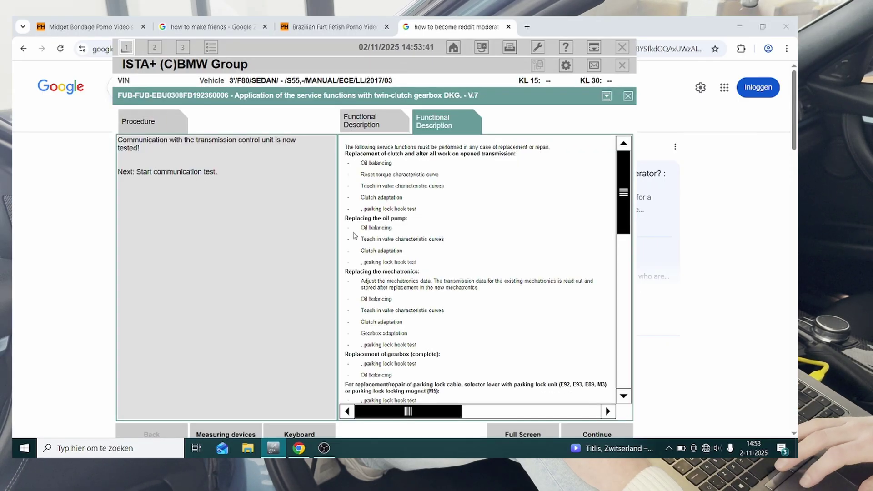
left_click(584, 435)
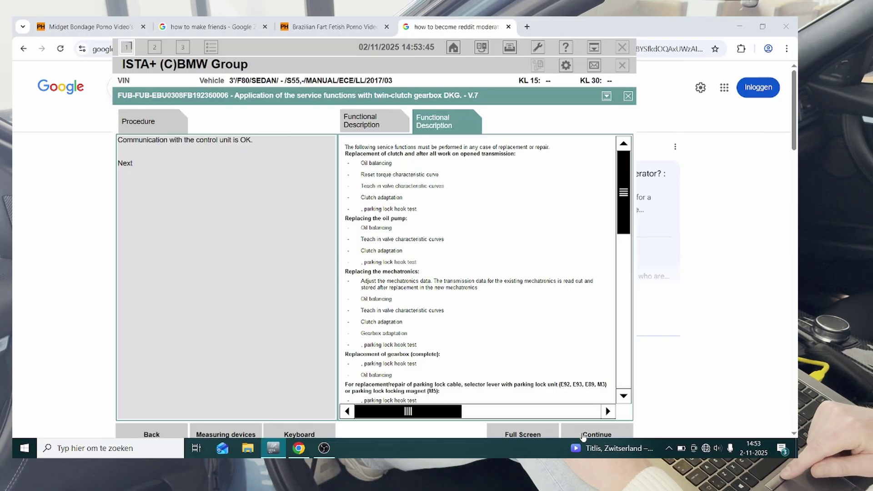
left_click(584, 434)
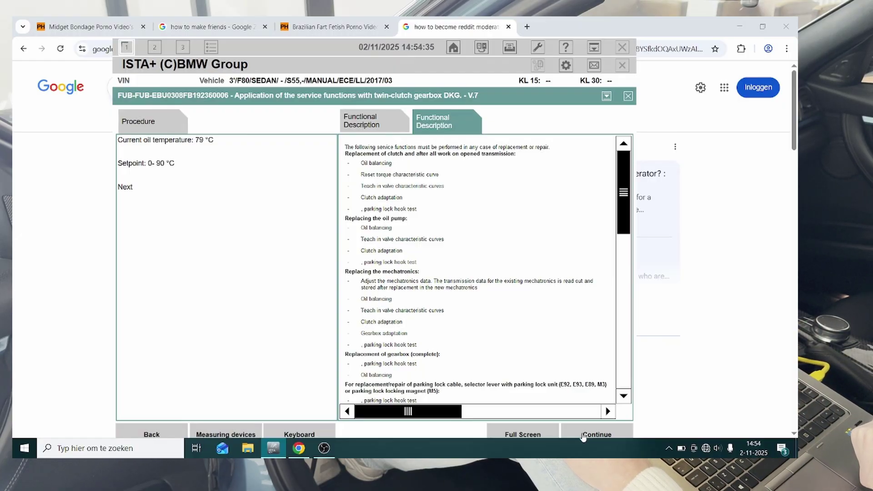
left_click(583, 435)
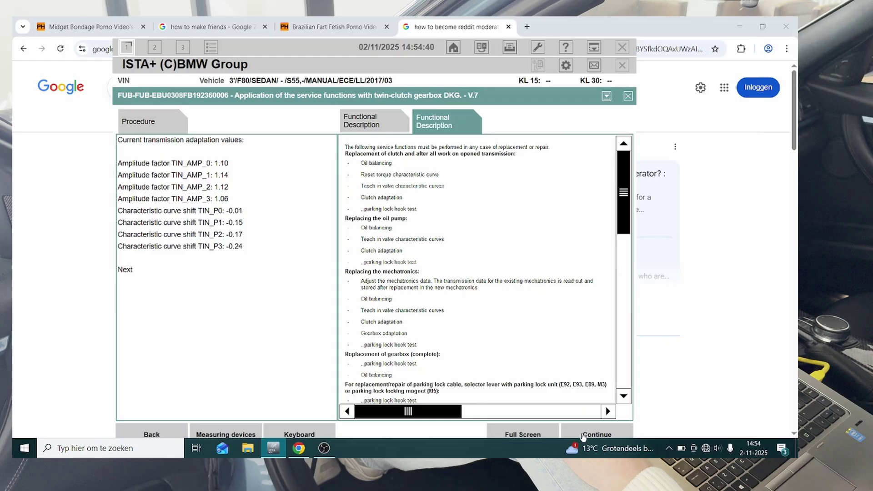
left_click(584, 434)
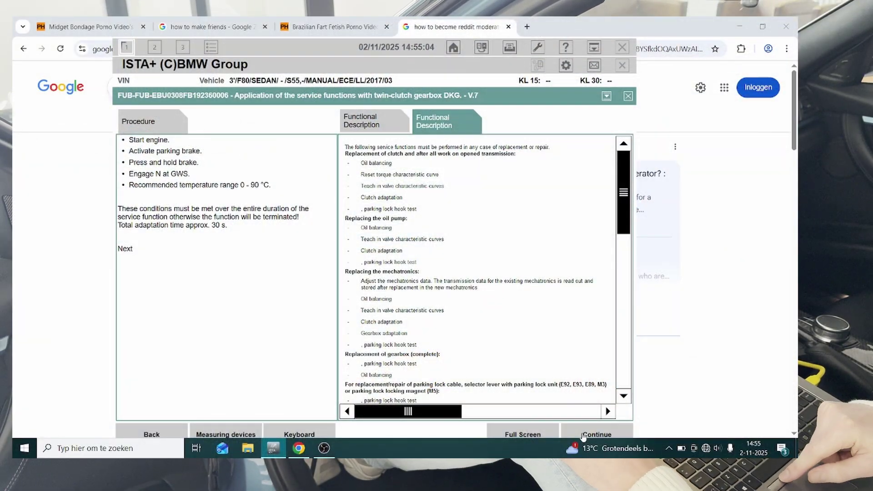
- Run the gearbox adaptation, confirm Engage N and engine off, save the values and end the function
left_click(583, 435)
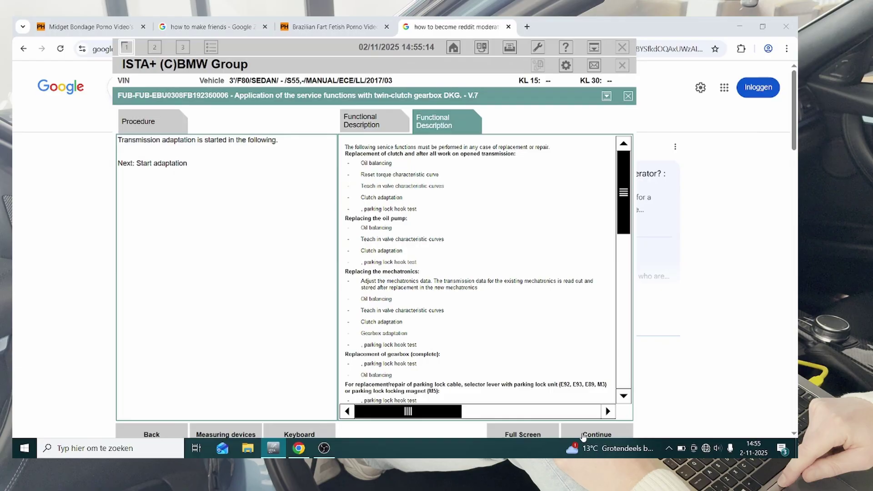
left_click(583, 436)
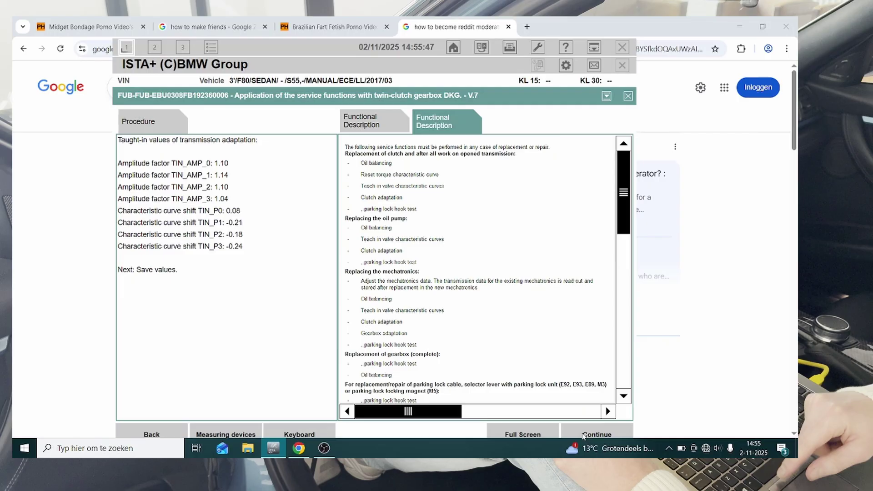
left_click(584, 436)
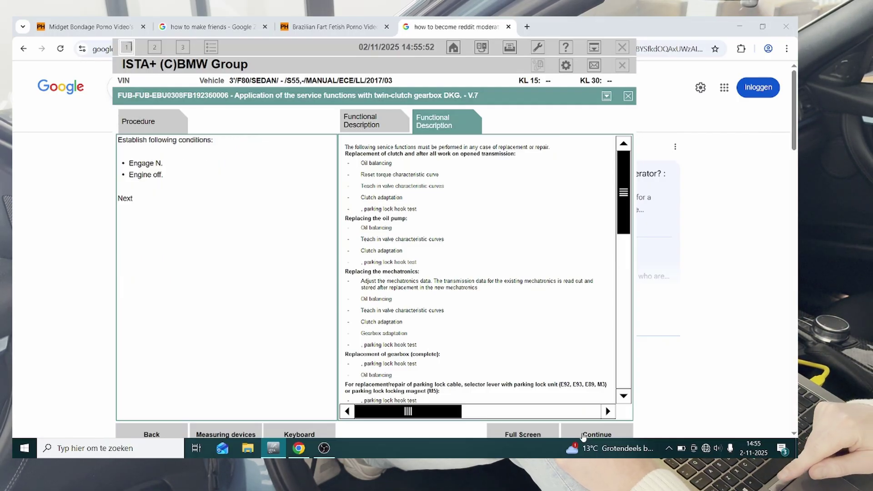
left_click(584, 436)
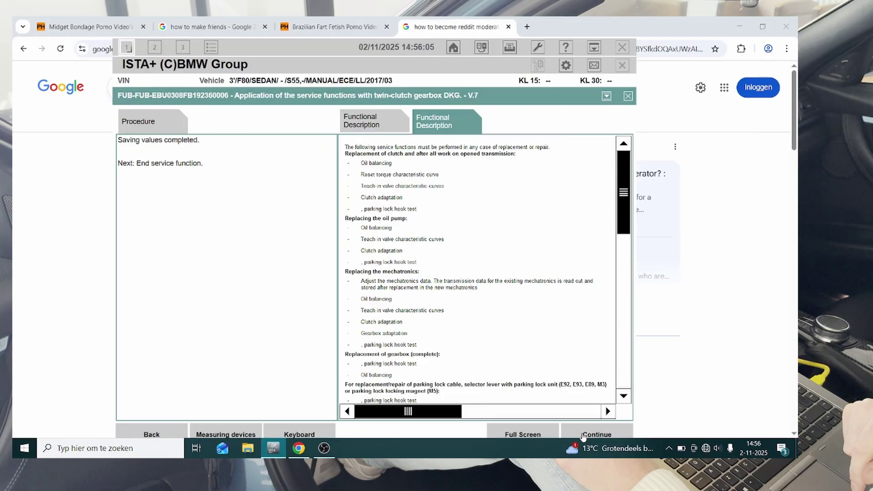
left_click(584, 435)
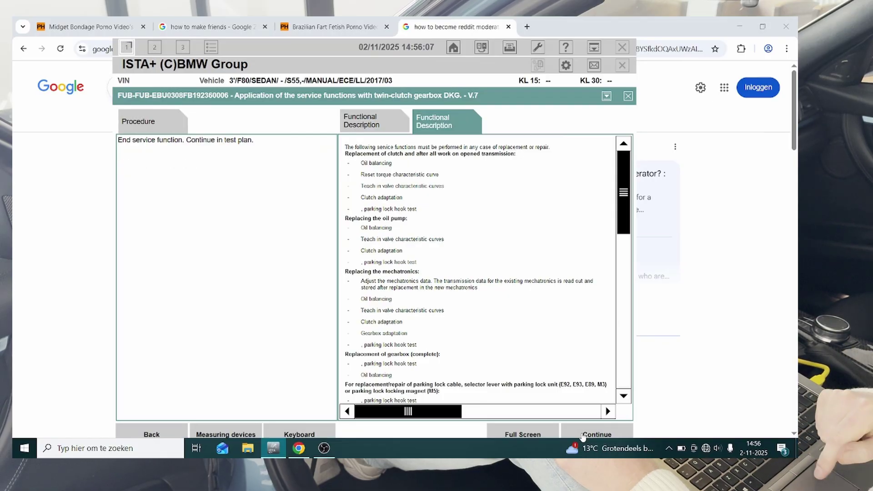
left_click(583, 436)
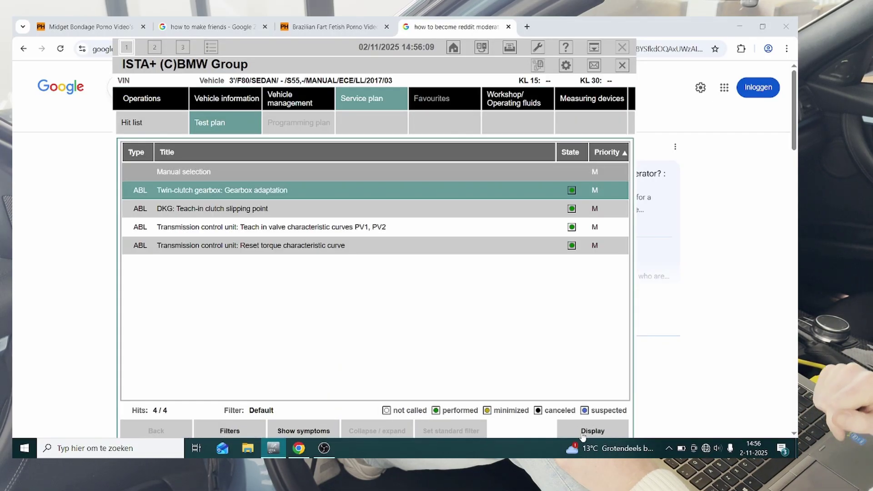